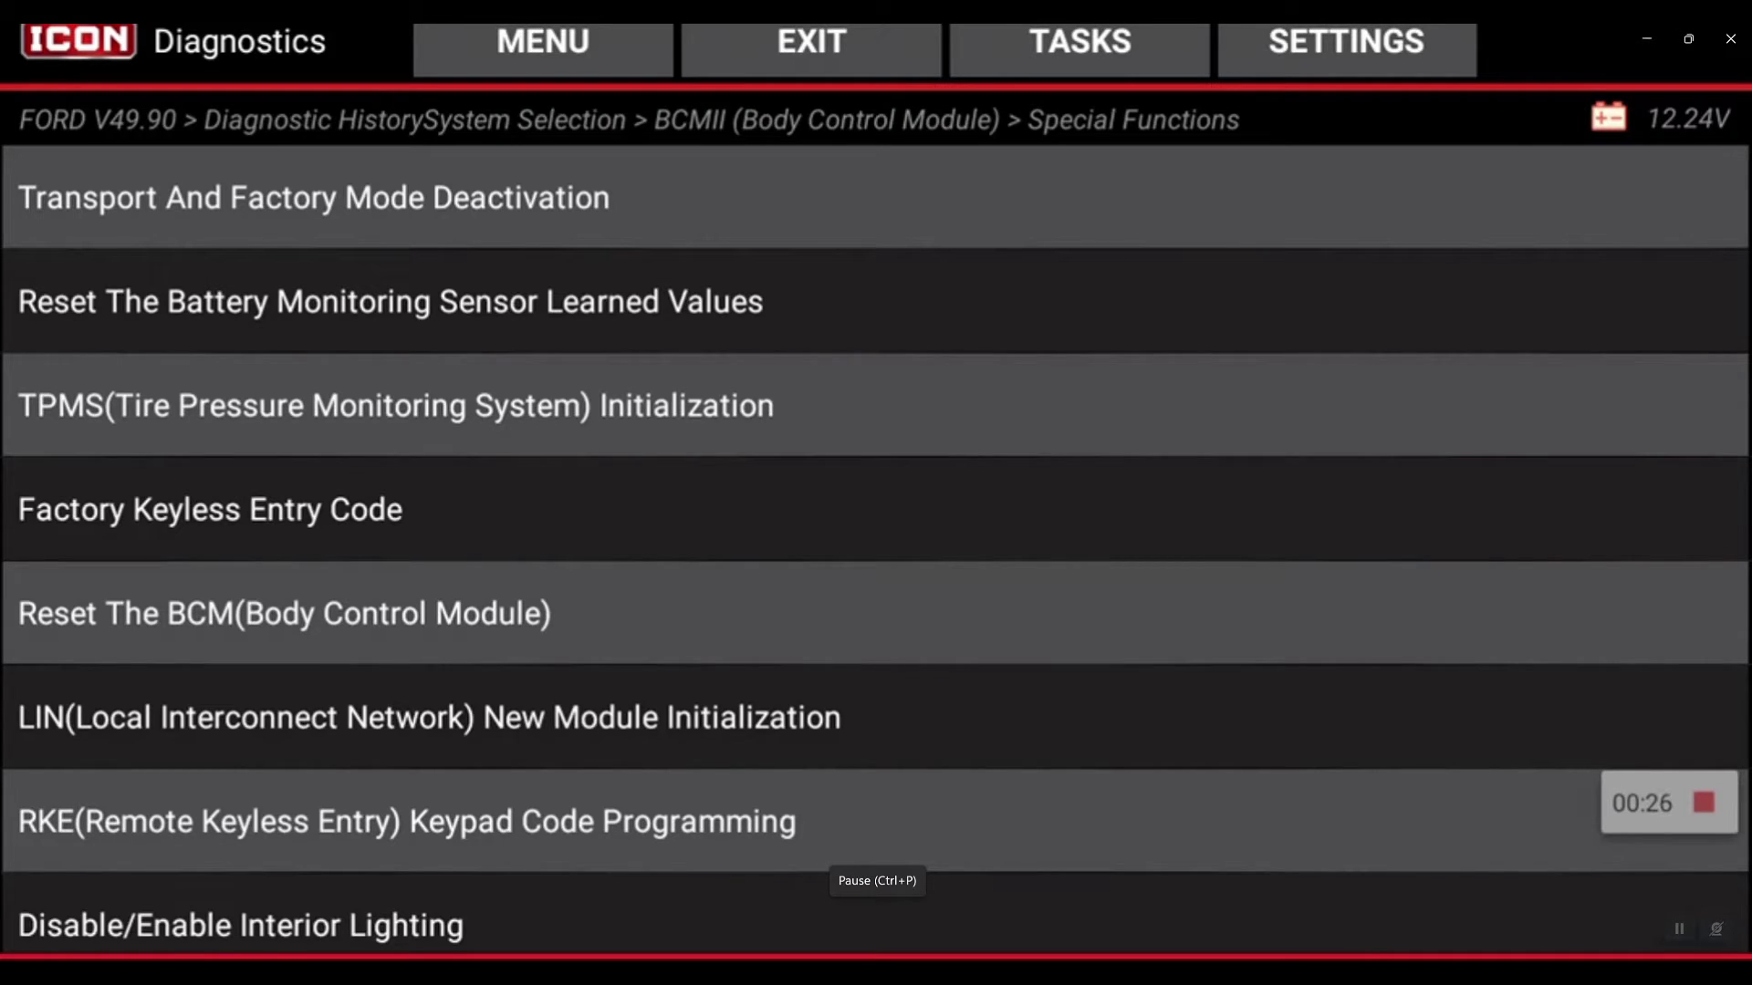
Launch TPMS (Tire Pressure Monitoring System) Initialization from the BCM Special Functions menu.
left_click(396, 405)
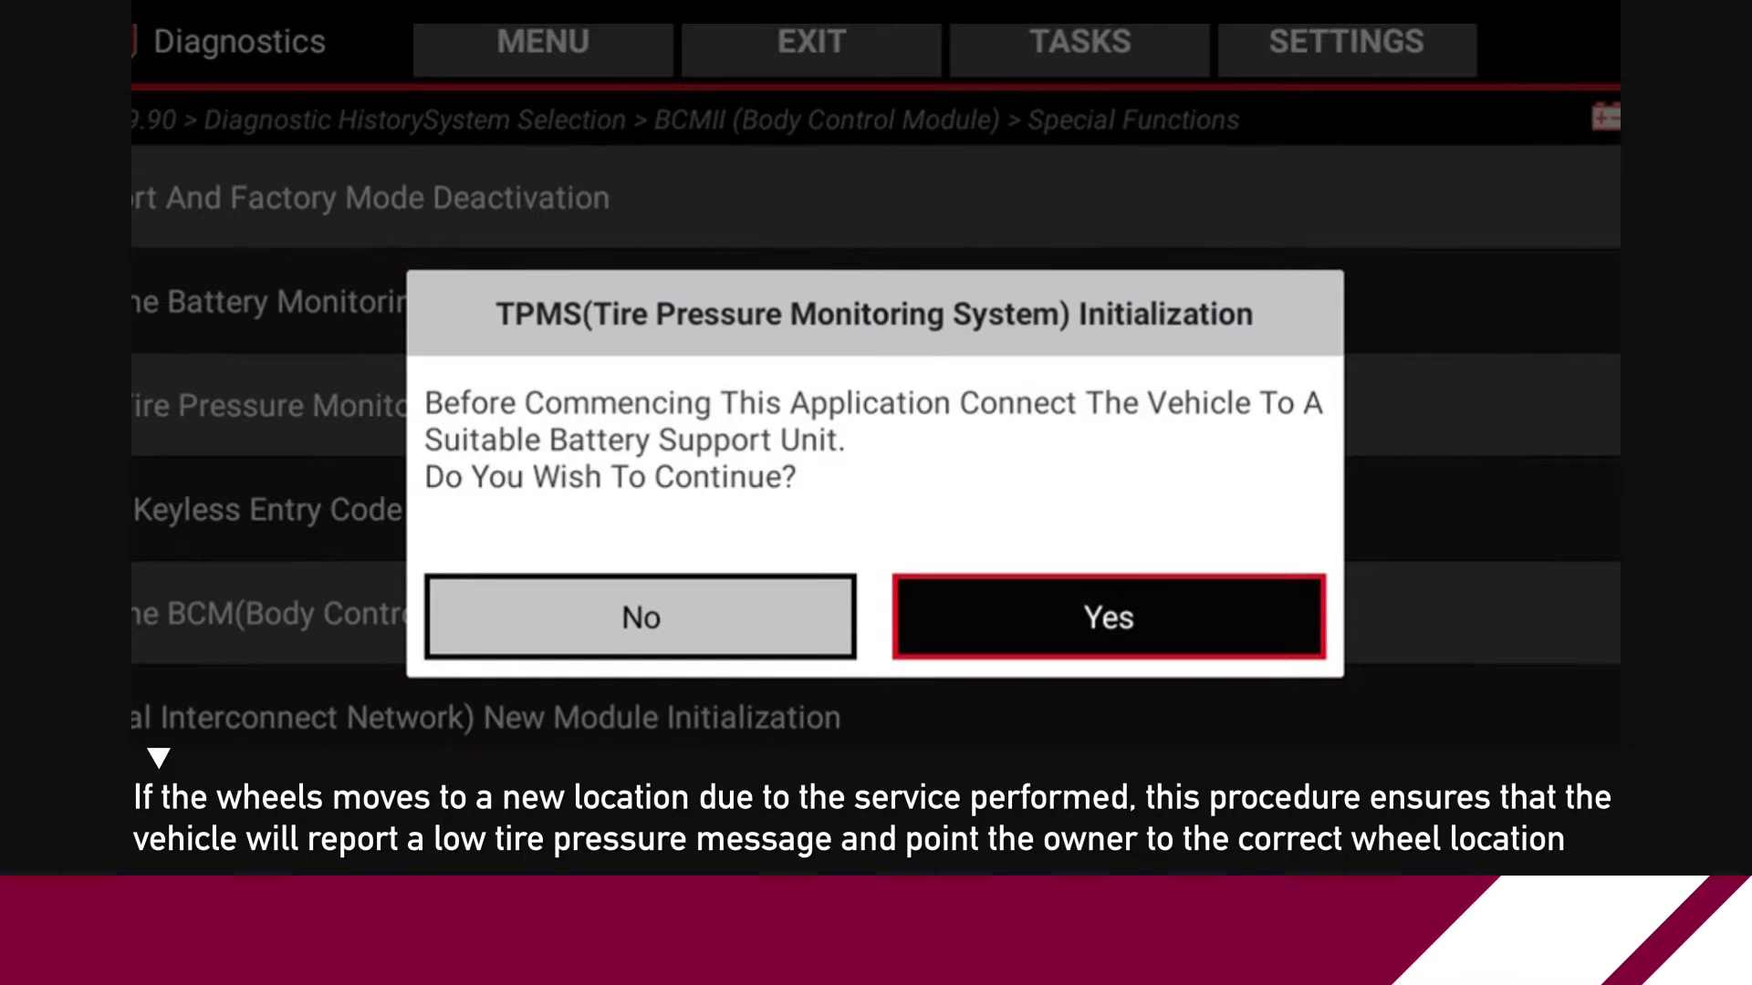
key("Return")
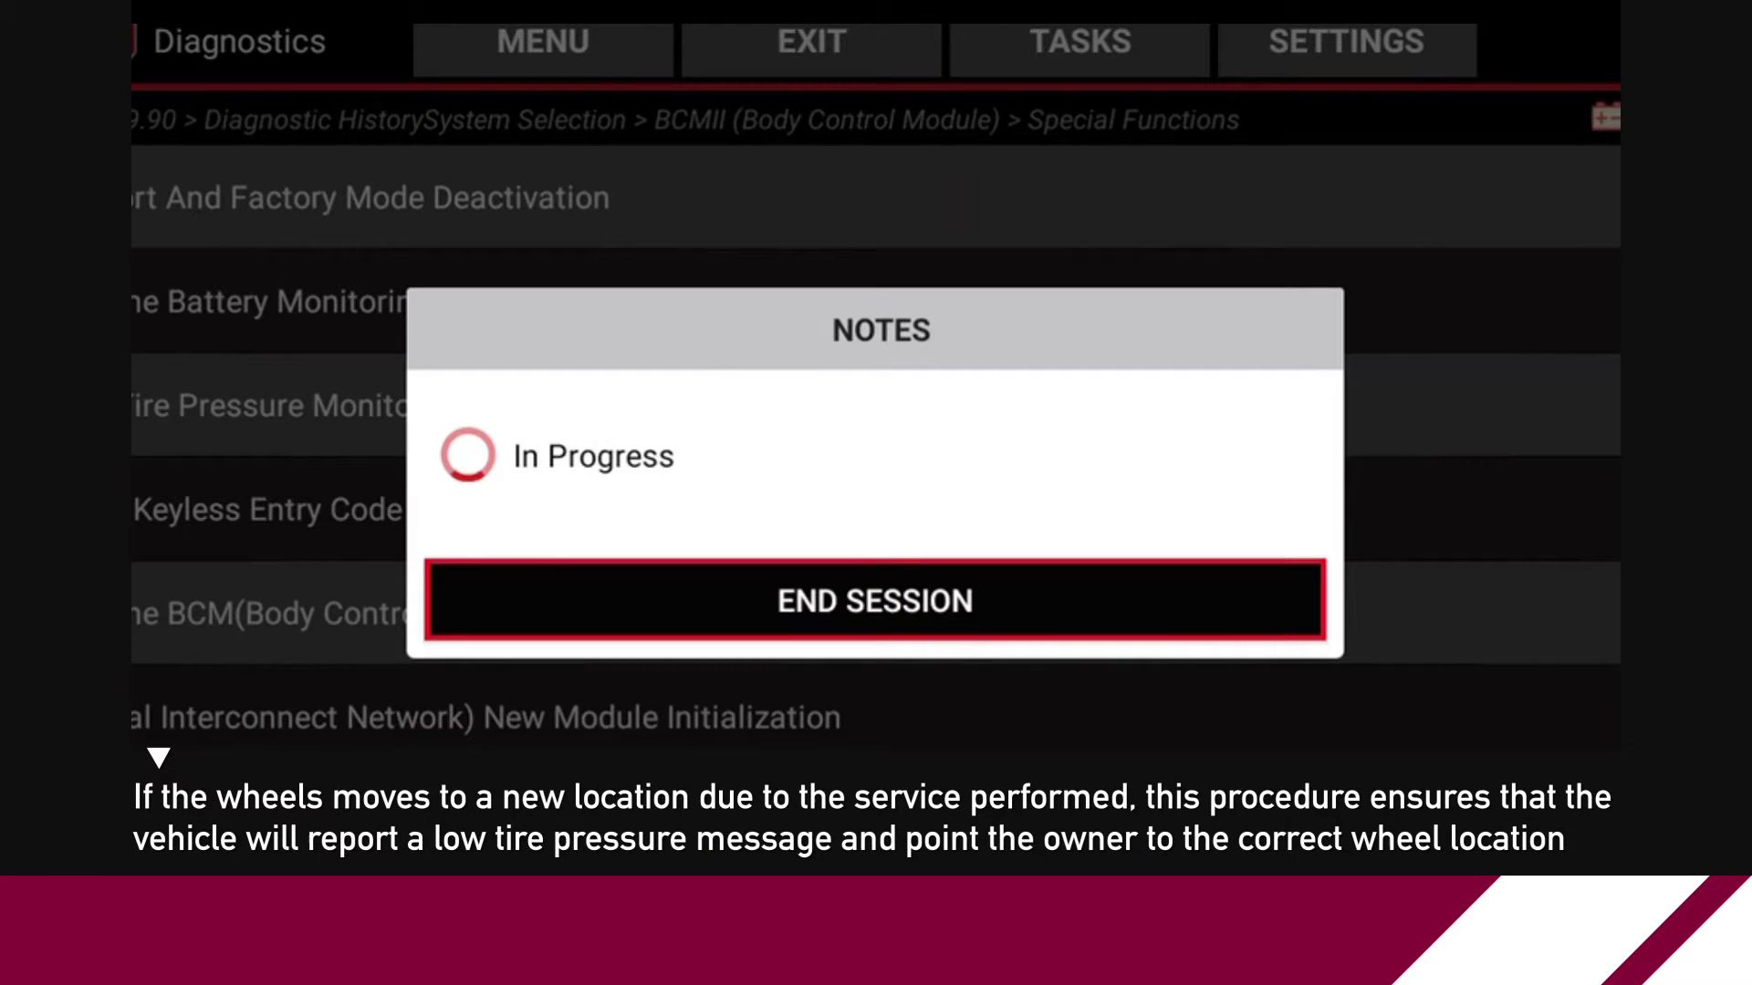